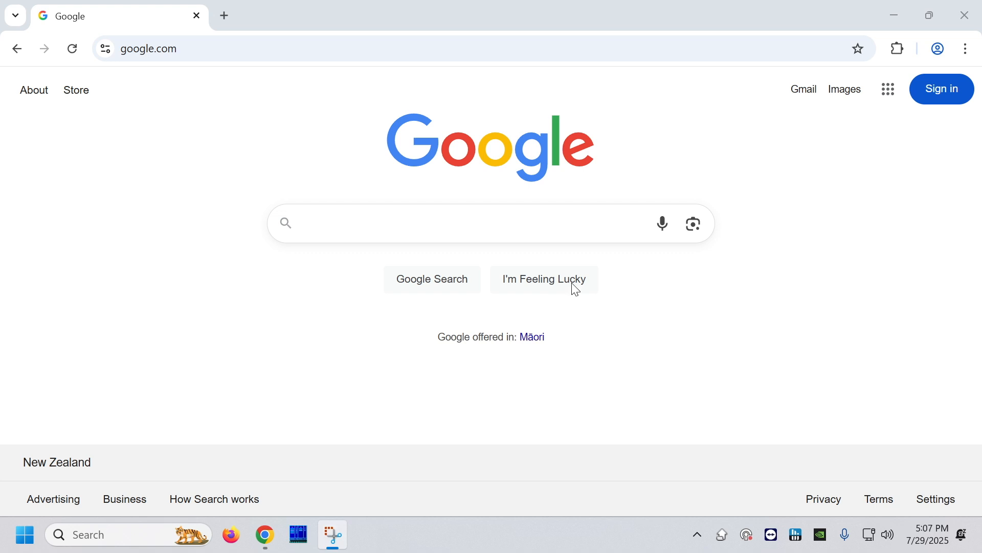
- Open the router's admin page at 192.168.20.1
{"action": "left_click", "coordinate": [263, 47]}
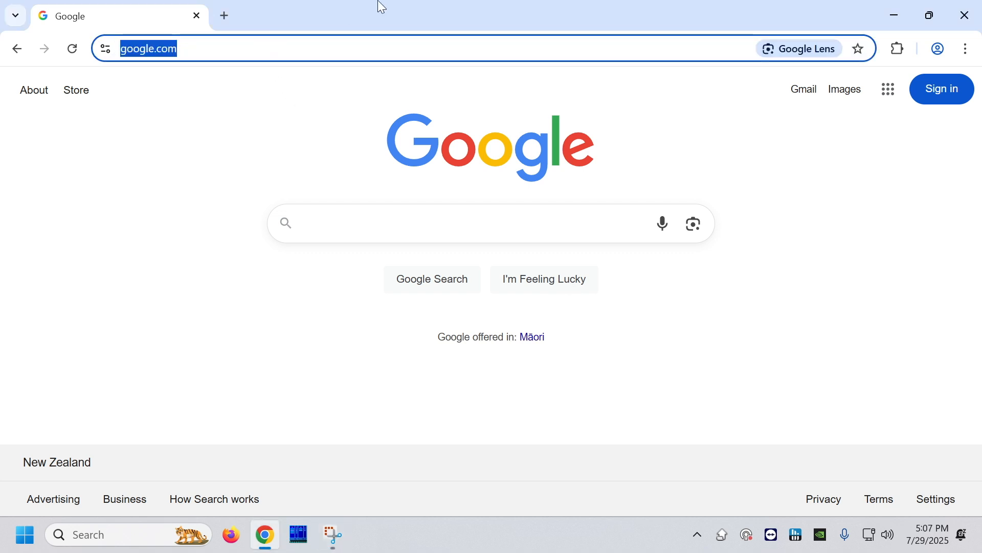
{"action": "type", "text": "192.168"}
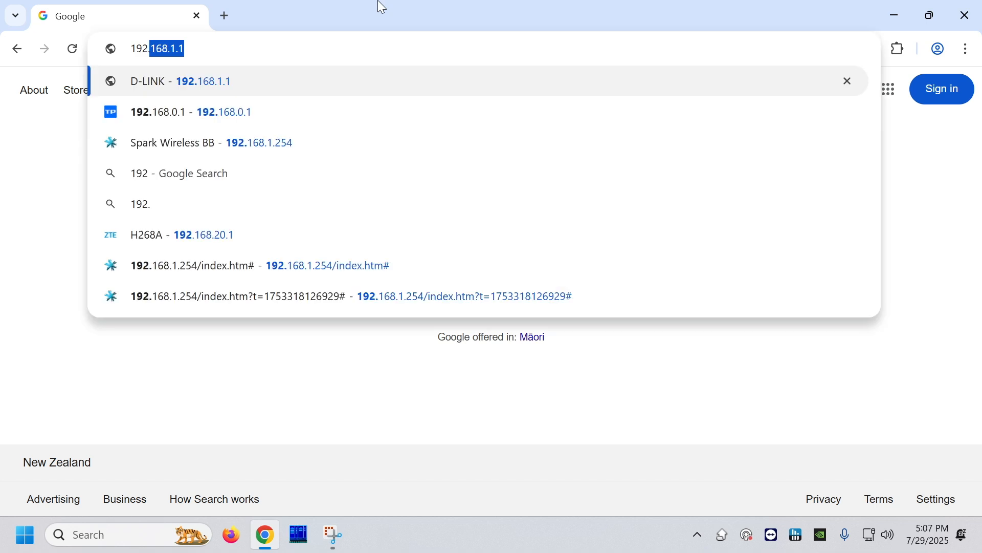
{"action": "type", "text": ".20.1"}
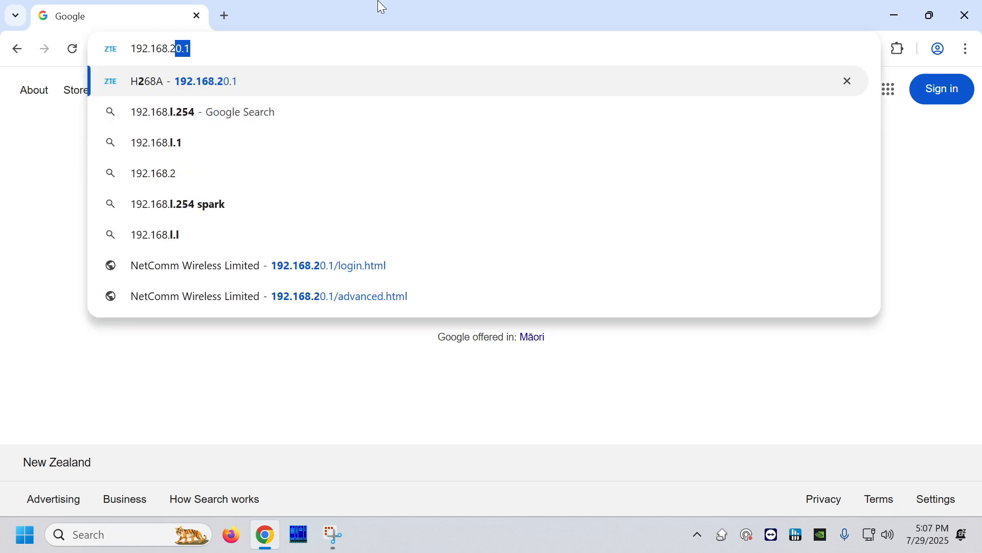
{"action": "key", "text": "Return"}
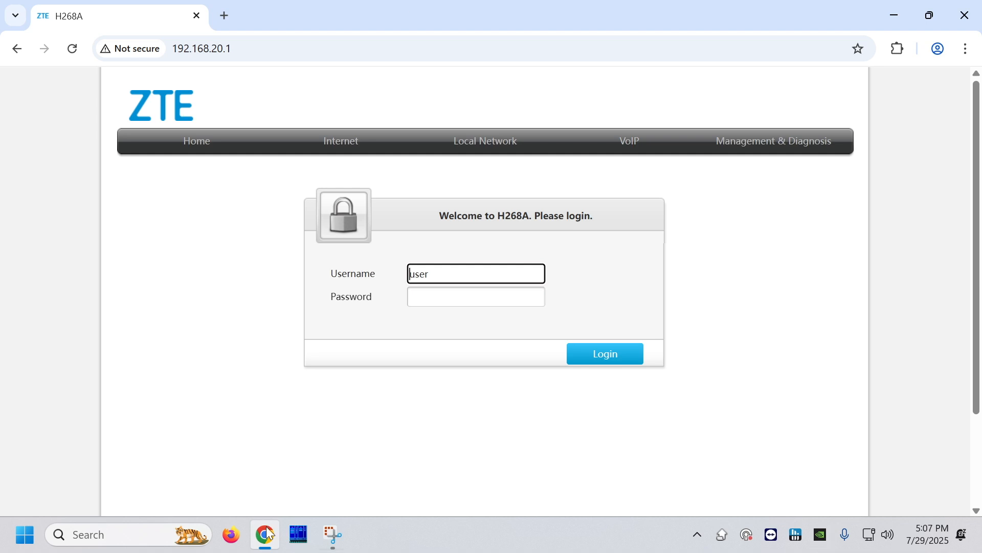
- Log in to the router with the username admin and the account password
{"action": "left_click_drag", "start_coordinate": [450, 273], "coordinate": [397, 283]}
{"action": "type", "text": "admin"}
{"action": "key", "text": "Tab"}
{"action": "type", "text": "admin"}
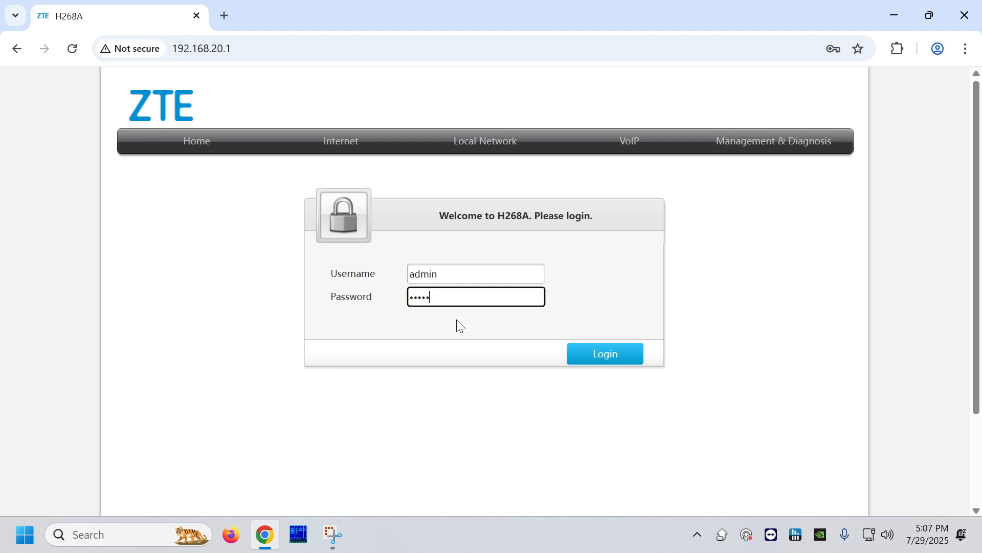
{"action": "left_click", "coordinate": [606, 360]}
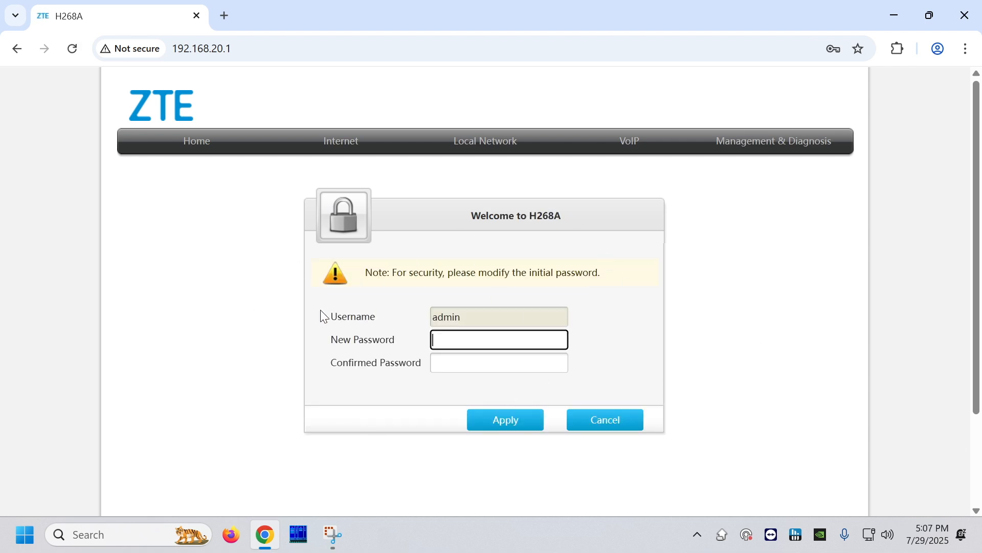
- Replace the initial router password by entering and confirming a new password, and apply it
{"action": "type", "text": "•••••••••"}
{"action": "left_click", "coordinate": [472, 362]}
{"action": "type", "text": "•••••••••"}
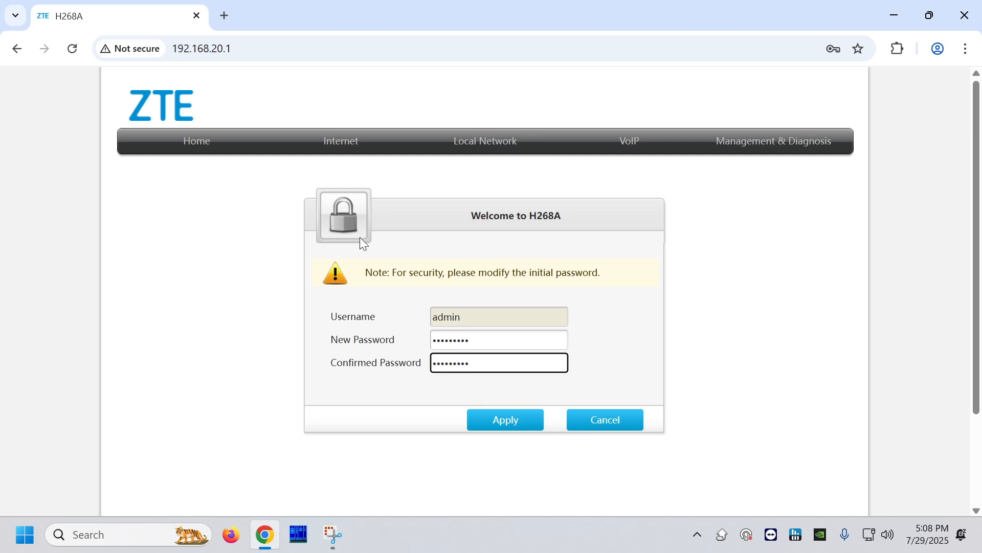
{"action": "left_click", "coordinate": [511, 422]}
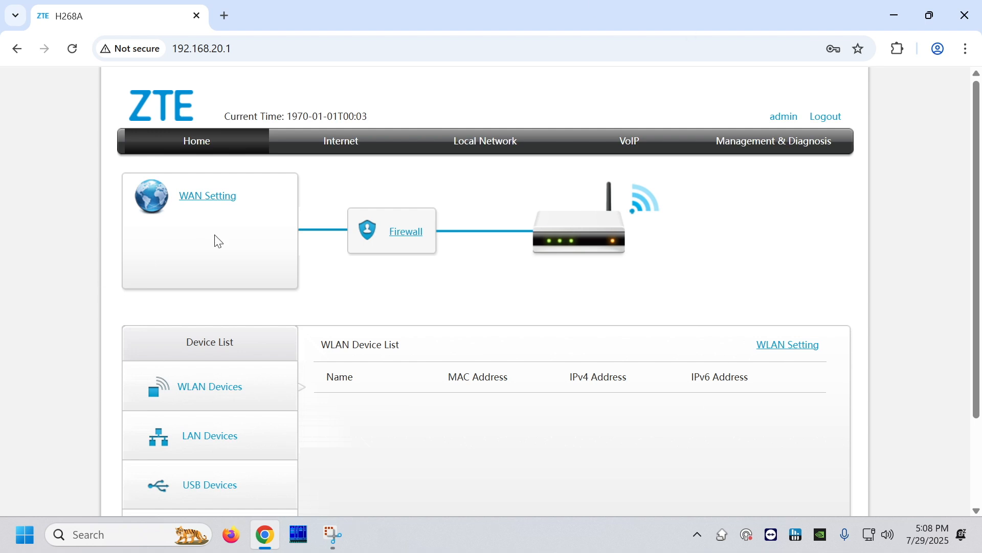
- Create a new Ethernet WAN connection item with the connection name "simply broadband"
{"action": "left_click", "coordinate": [346, 149]}
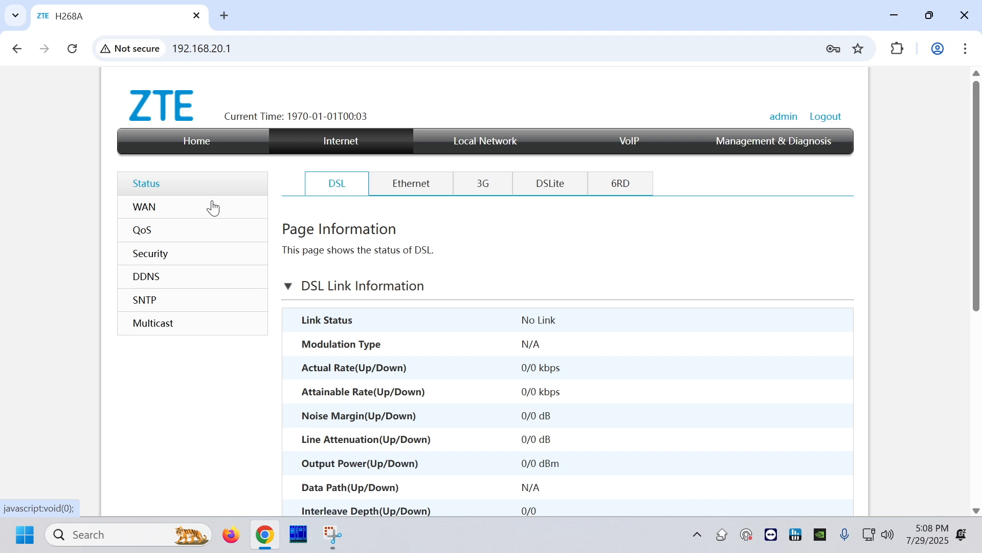
{"action": "left_click", "coordinate": [163, 209]}
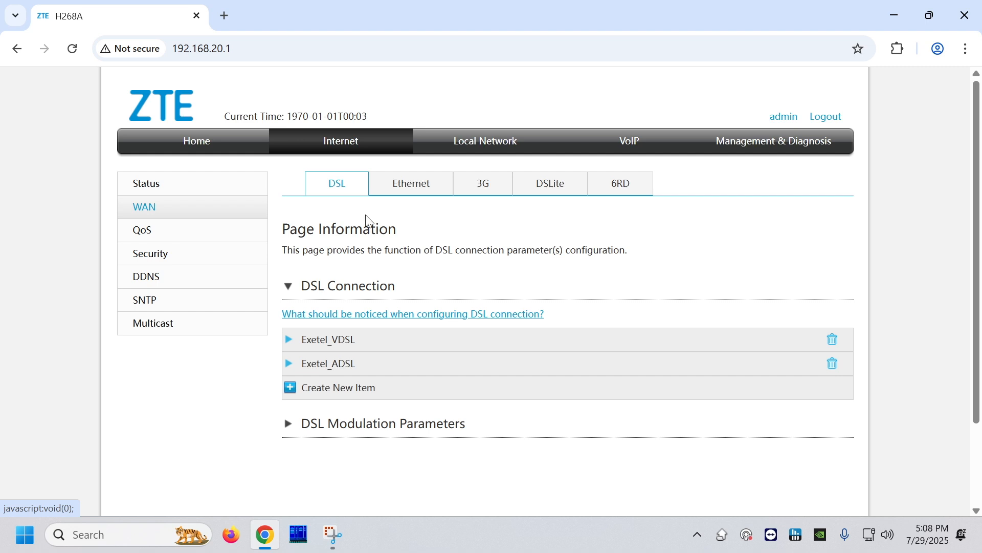
{"action": "left_click", "coordinate": [416, 188]}
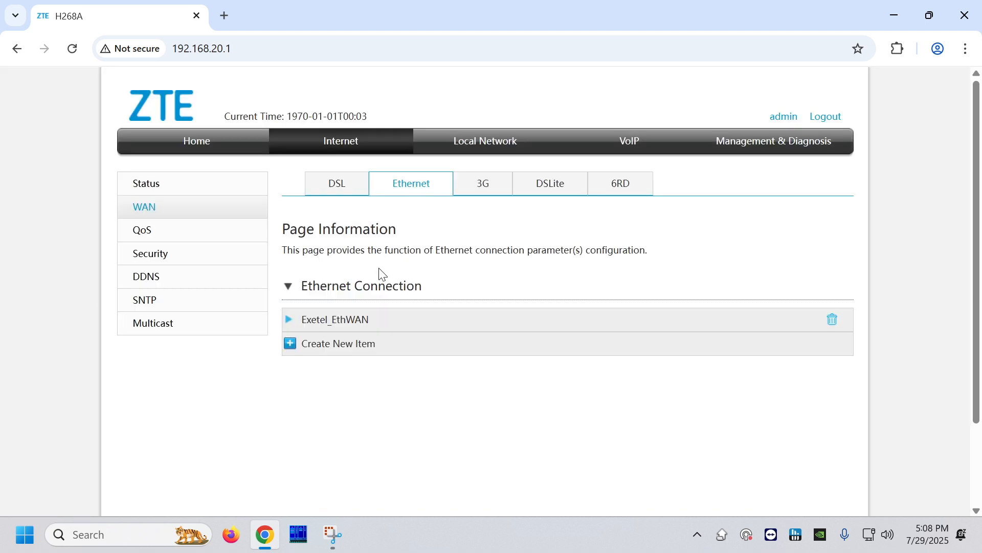
{"action": "left_click", "coordinate": [329, 353]}
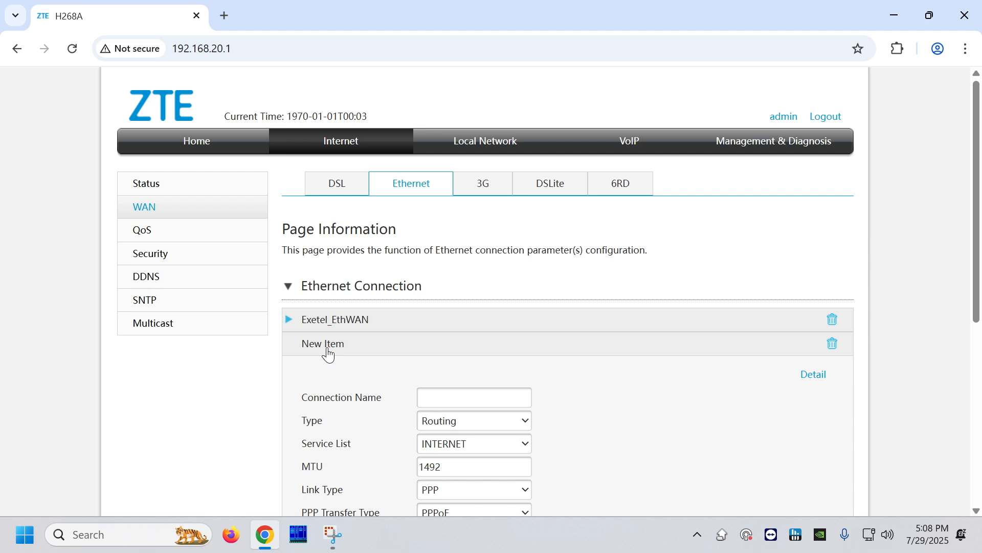
{"action": "scroll", "coordinate": [445, 315], "scroll_direction": "down", "scroll_amount": 1}
{"action": "left_click_drag", "start_coordinate": [447, 313], "coordinate": [457, 315]}
{"action": "left_click", "coordinate": [457, 315]}
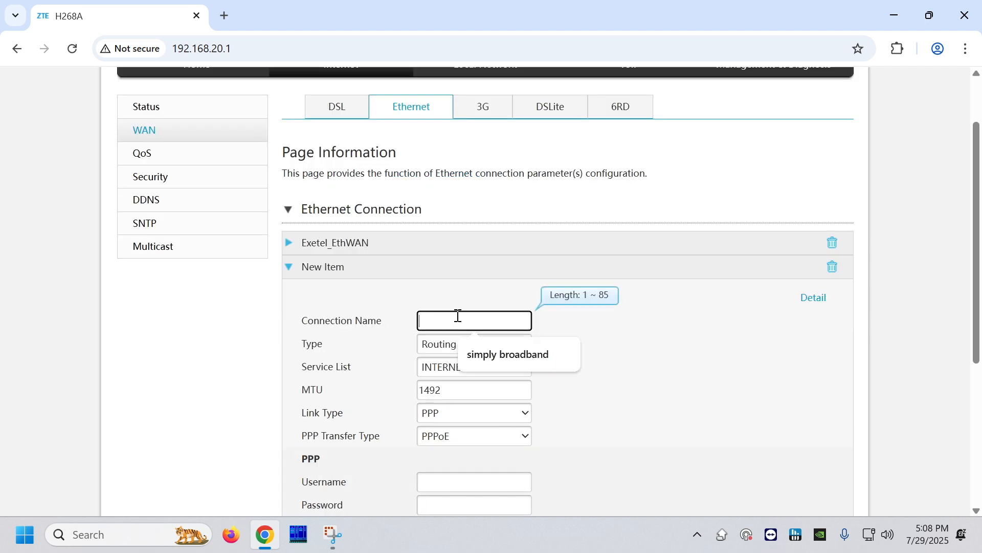
{"action": "left_click", "coordinate": [495, 357]}
{"action": "left_click", "coordinate": [570, 349]}
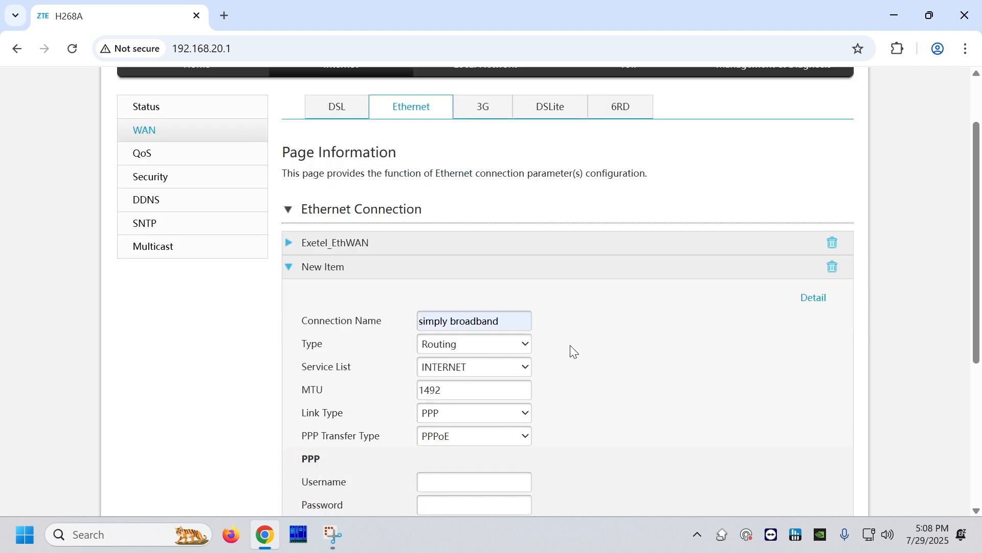
- Keep the new connection's type as Routing and set its link type to IP
{"action": "scroll", "coordinate": [573, 343], "scroll_direction": "down", "scroll_amount": 1}
{"action": "left_click", "coordinate": [512, 265]}
{"action": "left_click", "coordinate": [521, 268]}
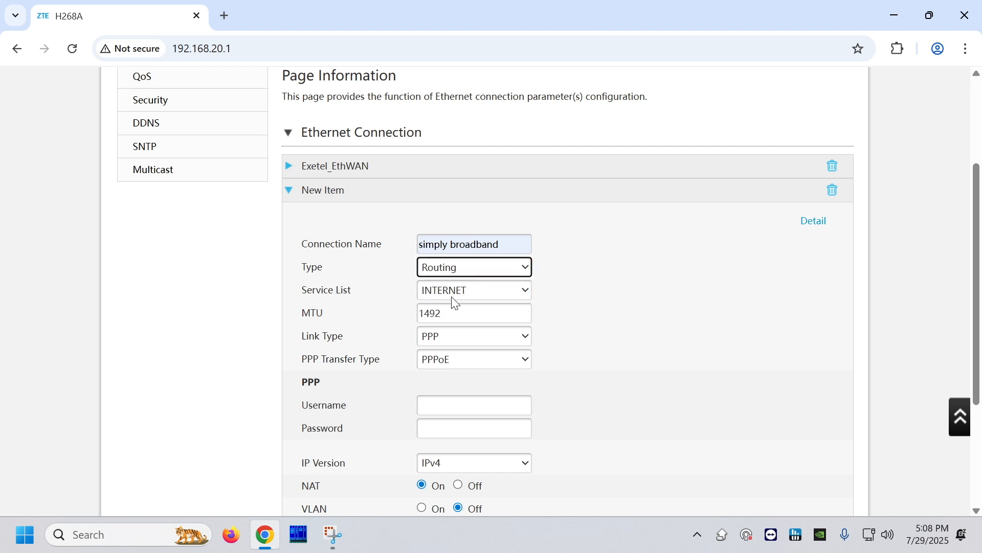
{"action": "left_click", "coordinate": [453, 339]}
{"action": "left_click", "coordinate": [450, 373]}
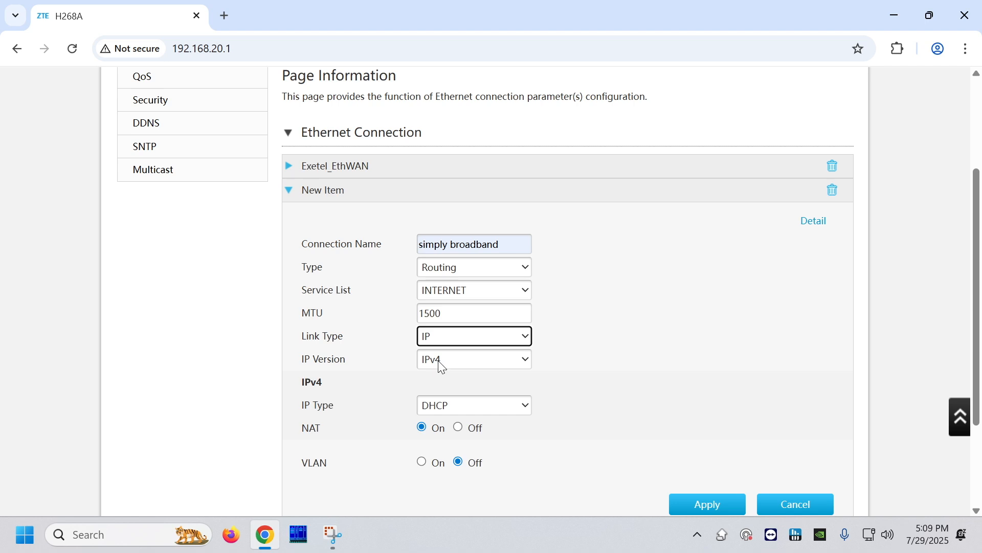
- Turn on VLAN for the new connection with VLAN ID 10 and apply the settings
{"action": "scroll", "coordinate": [394, 379], "scroll_direction": "down", "scroll_amount": 1}
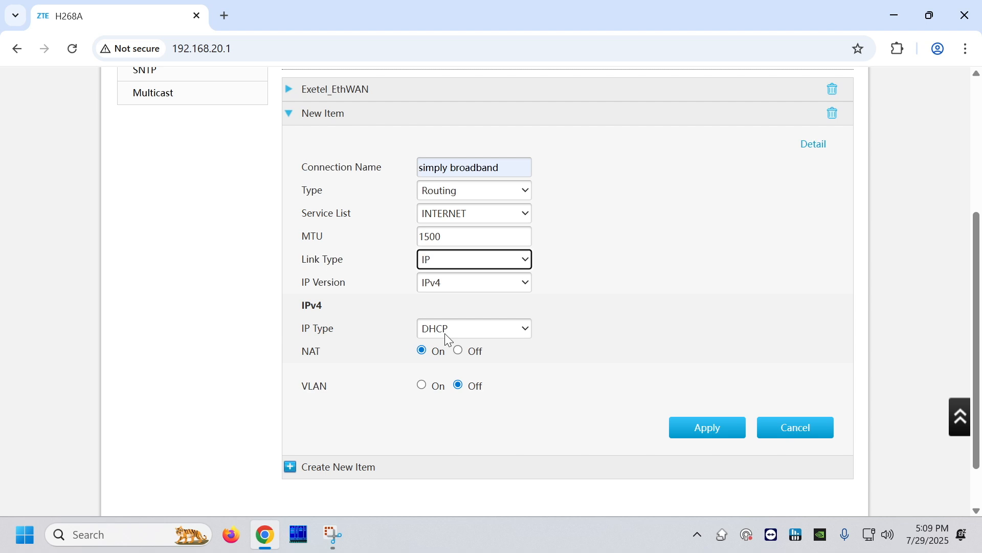
{"action": "left_click", "coordinate": [302, 397]}
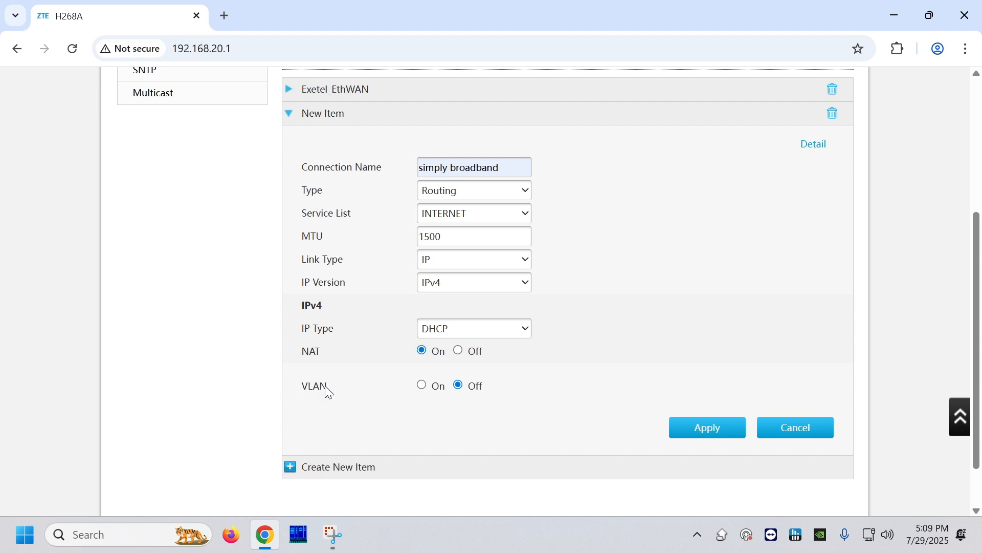
{"action": "left_click", "coordinate": [422, 387]}
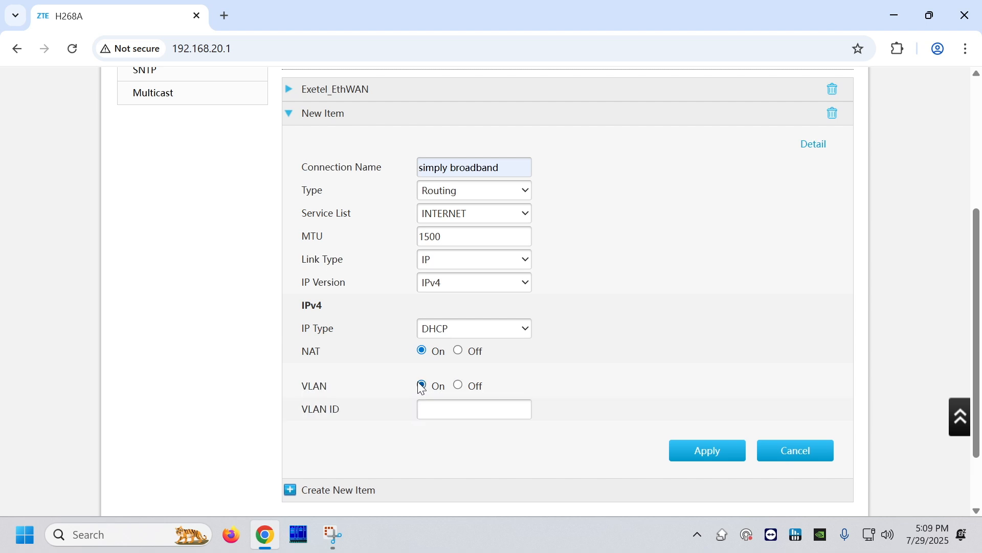
{"action": "left_click", "coordinate": [439, 407]}
{"action": "left_click", "coordinate": [523, 448]}
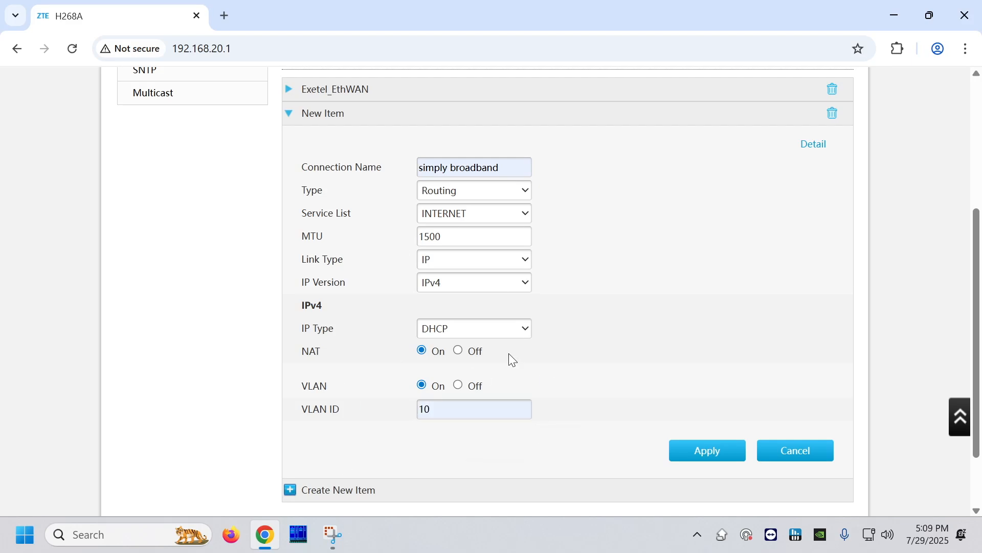
{"action": "left_click", "coordinate": [710, 448]}
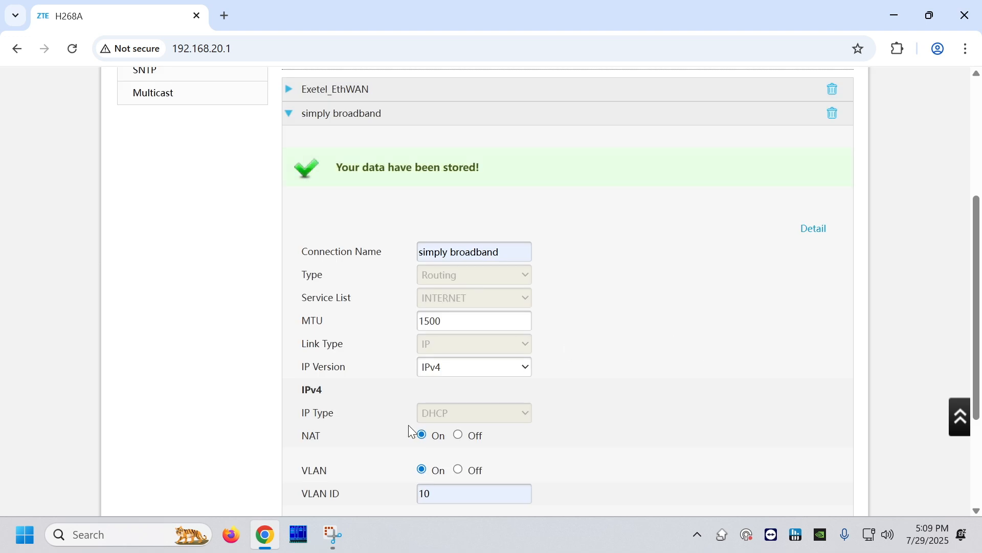
- Delete the Exetel_EthWAN Ethernet connection and review the settings of the simply broadband connection
{"action": "left_click", "coordinate": [366, 125]}
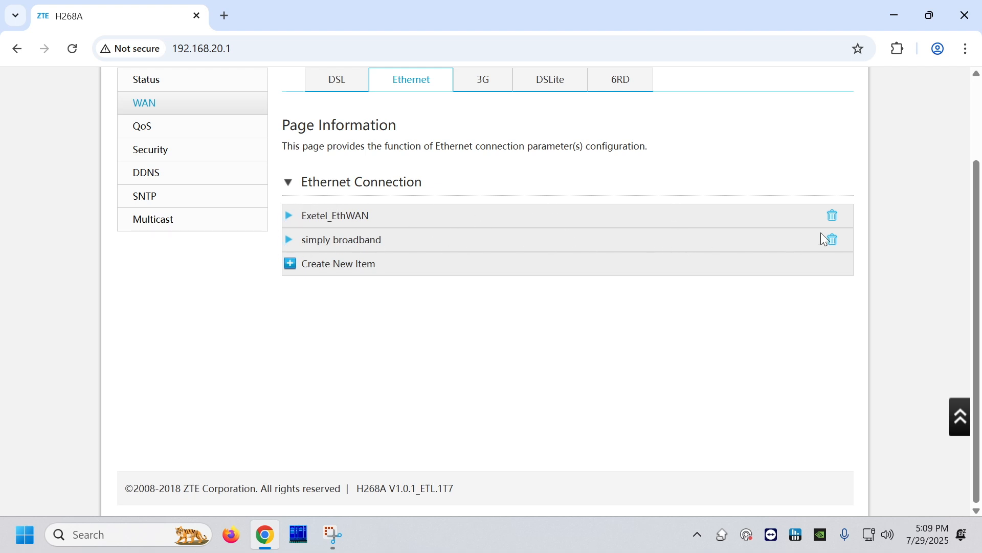
{"action": "left_click", "coordinate": [835, 217]}
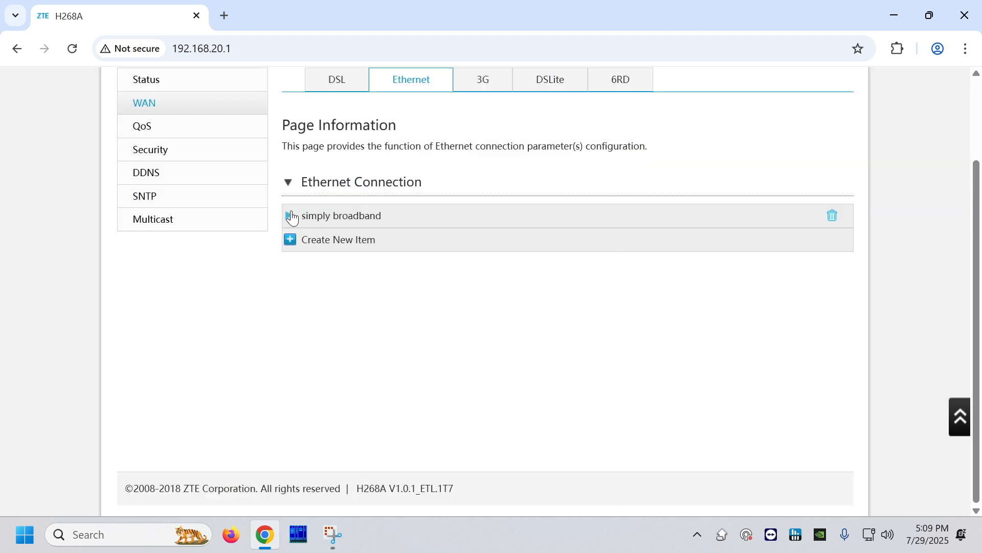
{"action": "left_click", "coordinate": [338, 224]}
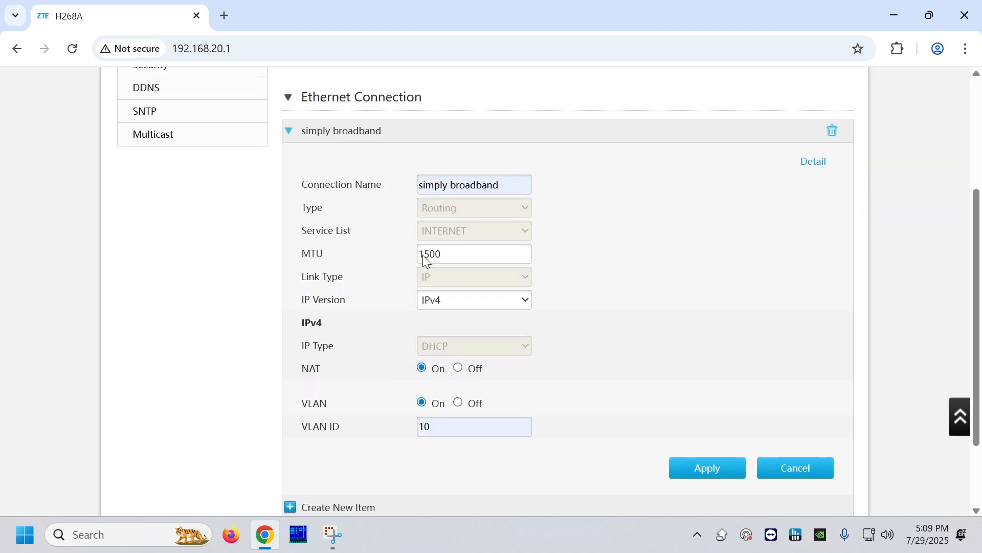
{"action": "scroll", "coordinate": [213, 422], "scroll_direction": "up", "scroll_amount": 2}
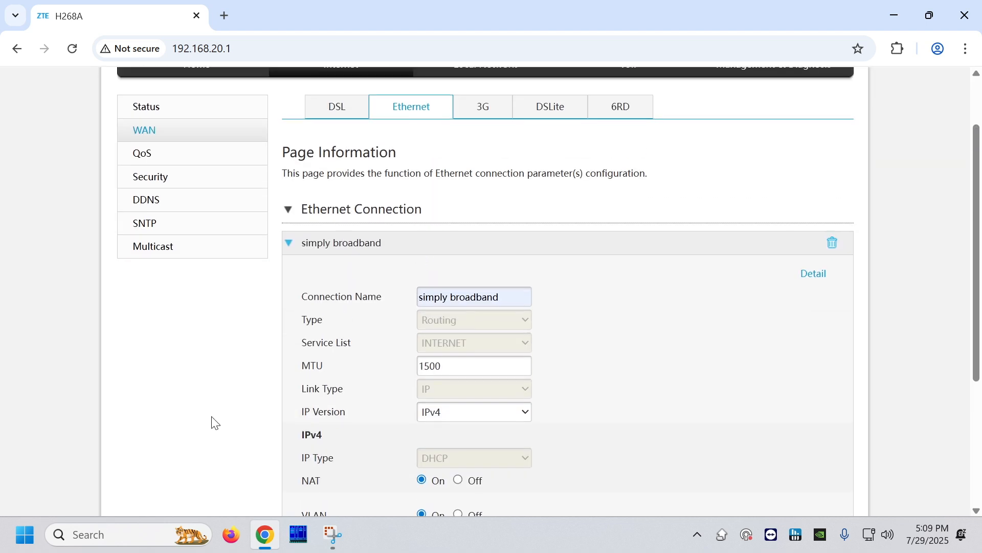
{"action": "left_click", "coordinate": [393, 254]}
- Check the Ethernet WAN interface's link status on the Internet status page
{"action": "scroll", "coordinate": [366, 281], "scroll_direction": "up", "scroll_amount": 2}
{"action": "left_click", "coordinate": [243, 182]}
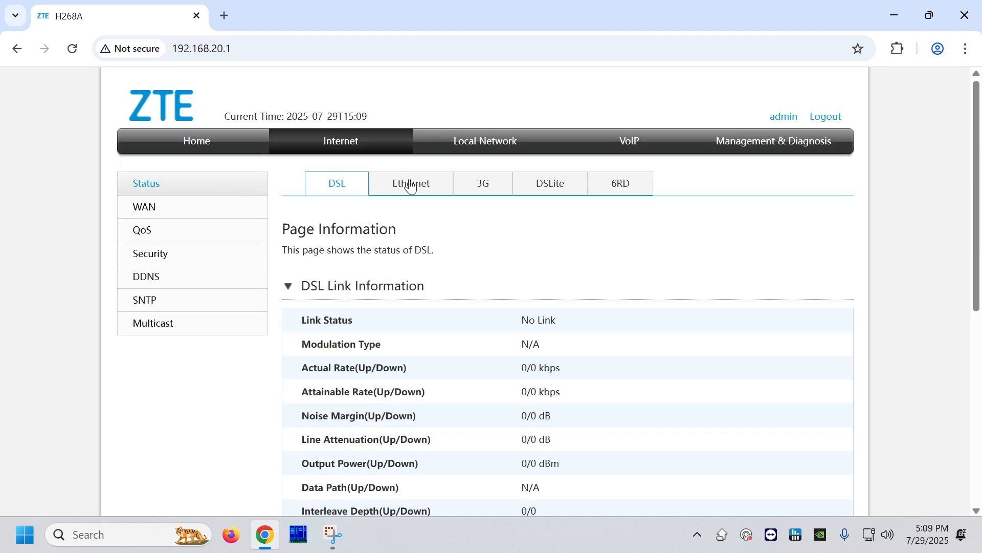
{"action": "left_click", "coordinate": [412, 186]}
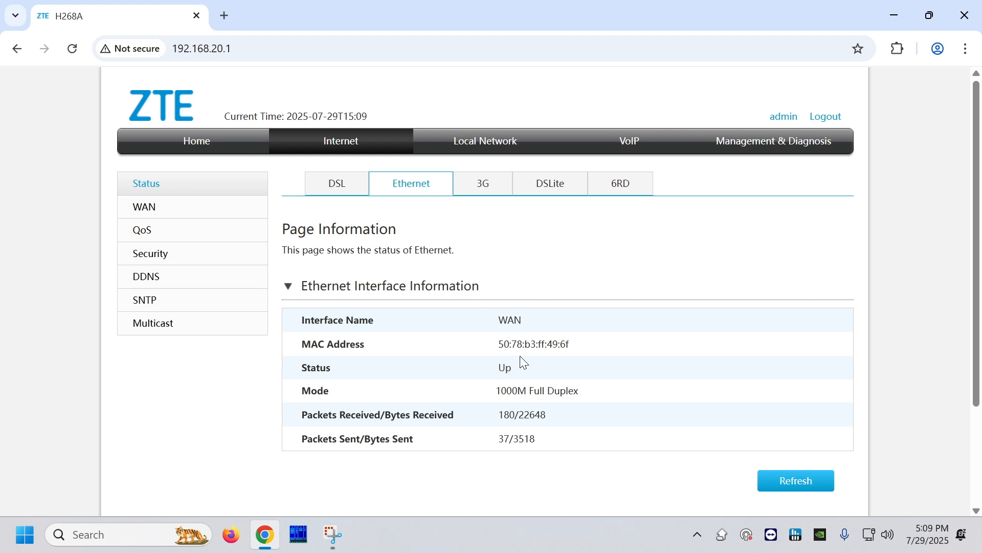
{"action": "left_click_drag", "start_coordinate": [295, 378], "coordinate": [522, 362]}
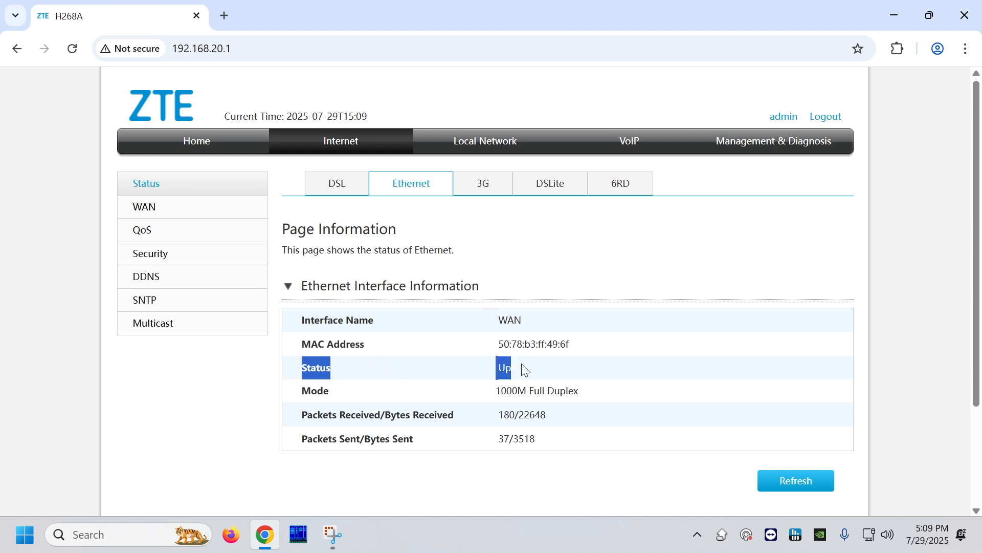
{"action": "left_click", "coordinate": [538, 363]}
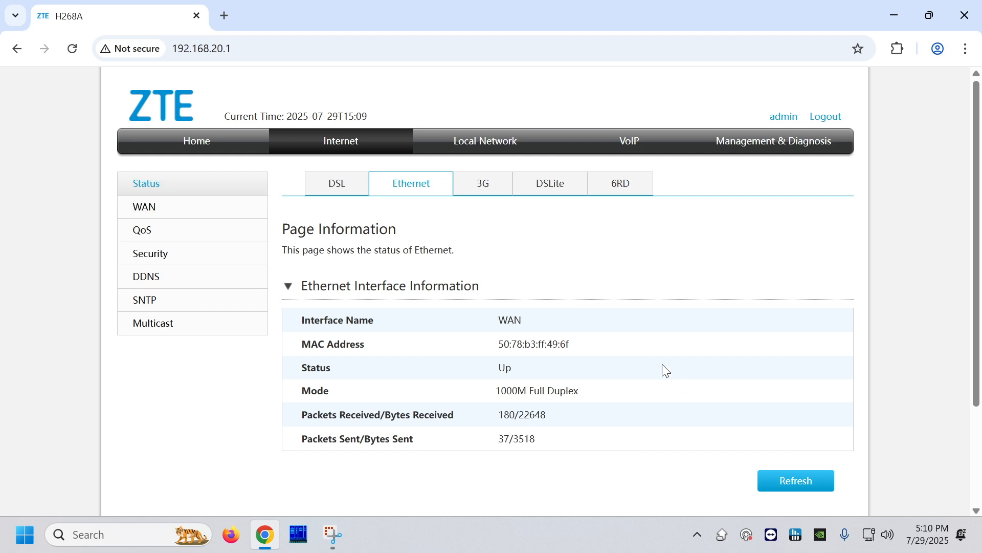
- Examine the local network's basic WLAN settings, including the global configuration of the 2.4GHz and 5GHz bands
{"action": "left_click", "coordinate": [494, 151]}
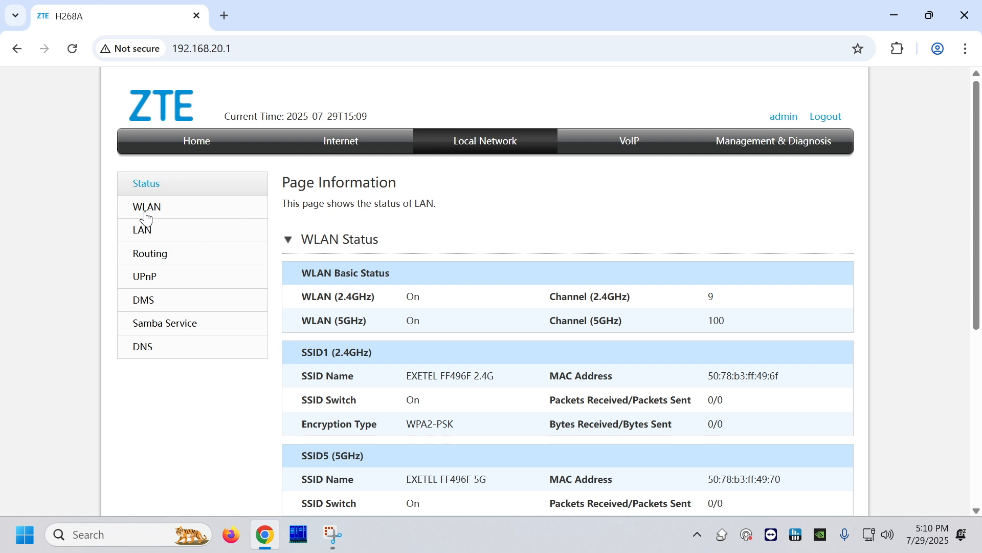
{"action": "left_click", "coordinate": [147, 217]}
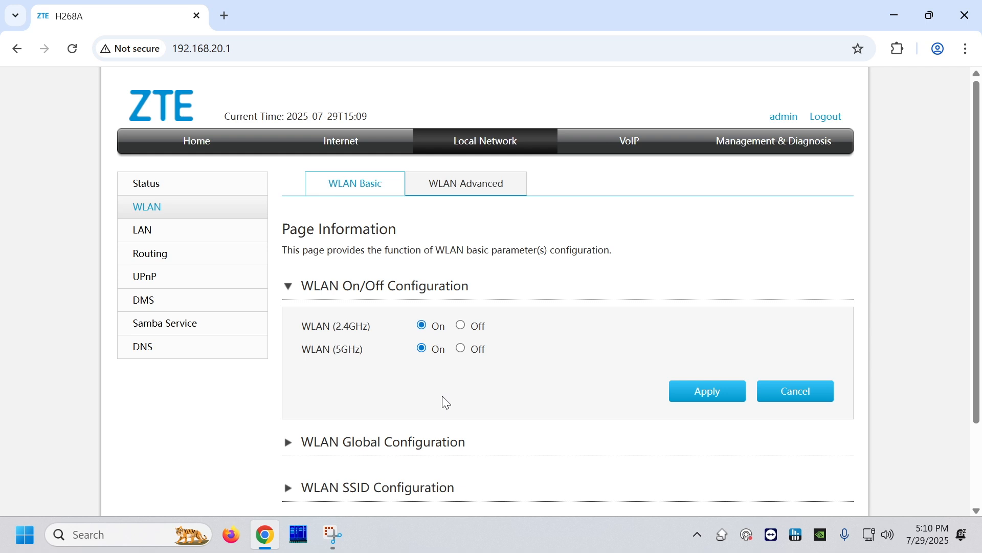
{"action": "scroll", "coordinate": [442, 395], "scroll_direction": "down", "scroll_amount": 1}
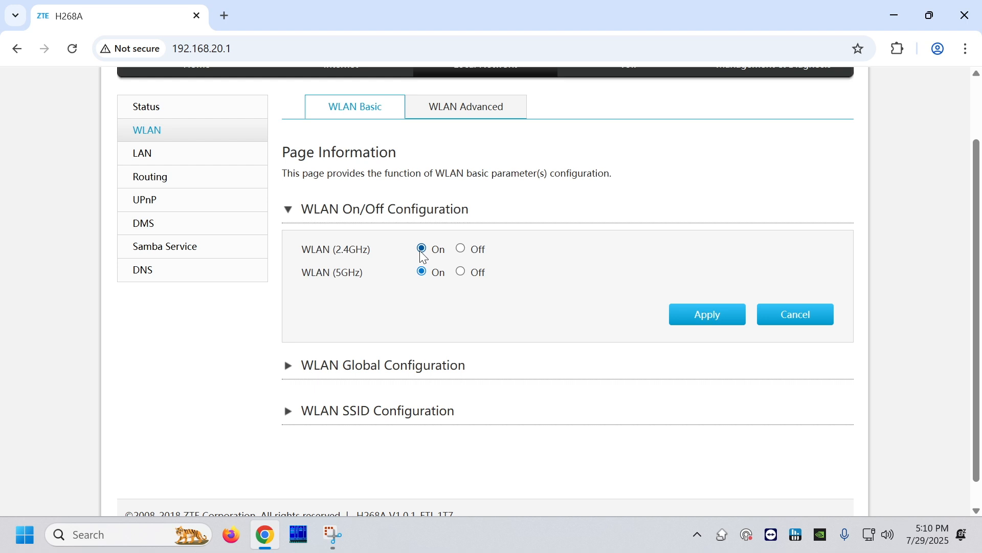
{"action": "left_click", "coordinate": [357, 371]}
{"action": "scroll", "coordinate": [488, 386], "scroll_direction": "down", "scroll_amount": 2}
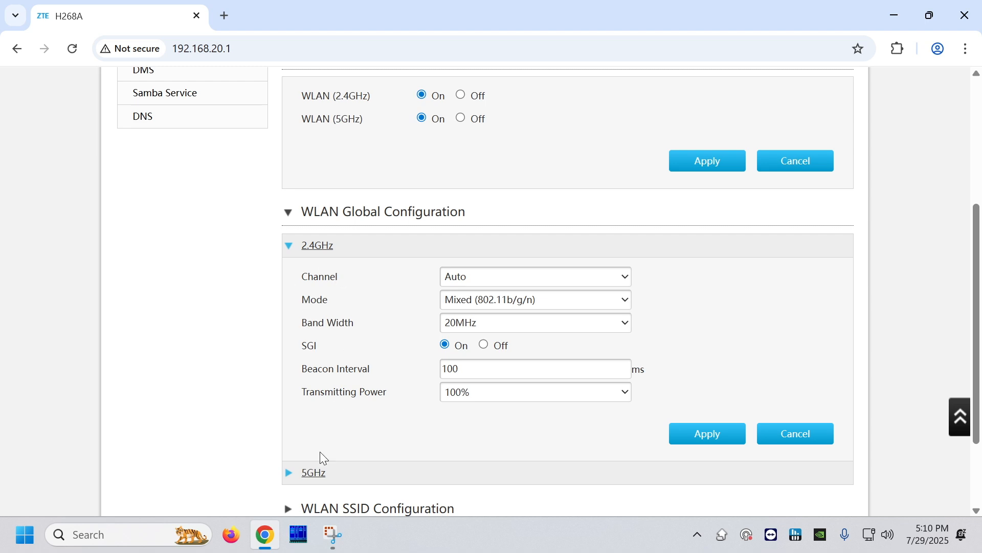
{"action": "scroll", "coordinate": [388, 451], "scroll_direction": "down", "scroll_amount": 3}
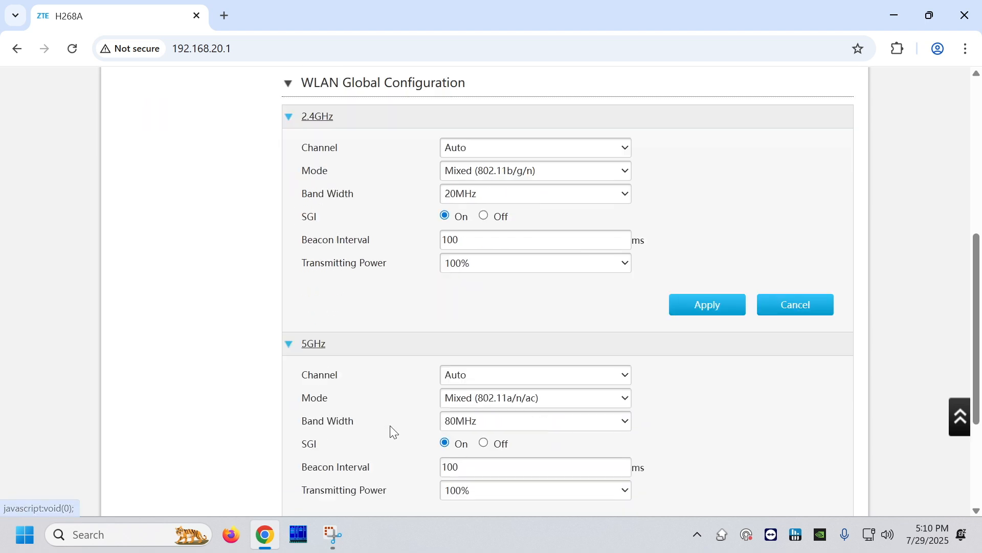
{"action": "scroll", "coordinate": [557, 372], "scroll_direction": "down", "scroll_amount": 3}
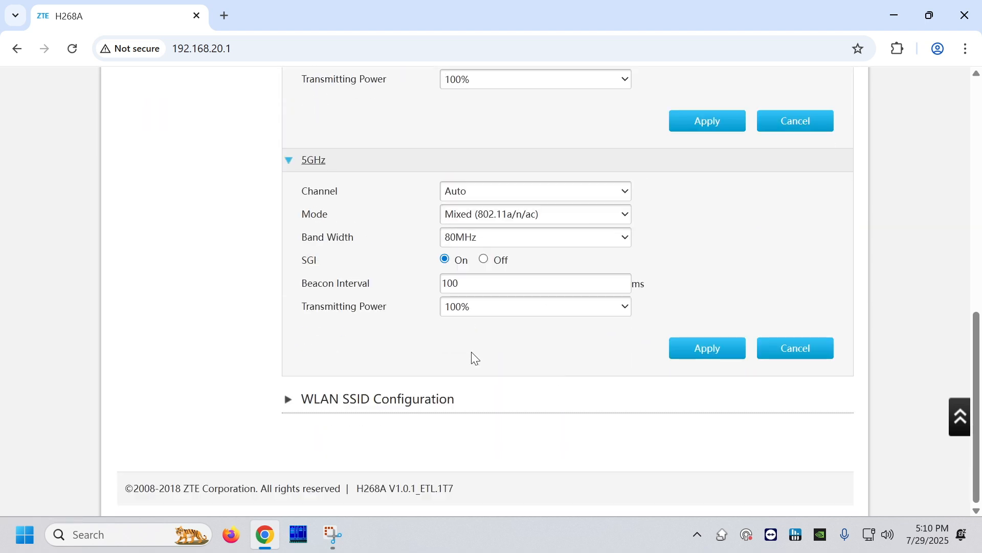
- Expand the WLAN SSID Configuration section and set the SSID1 (2.4GHz) network's name to "New Wifi"
{"action": "left_click", "coordinate": [409, 402]}
{"action": "scroll", "coordinate": [506, 378], "scroll_direction": "down", "scroll_amount": 3}
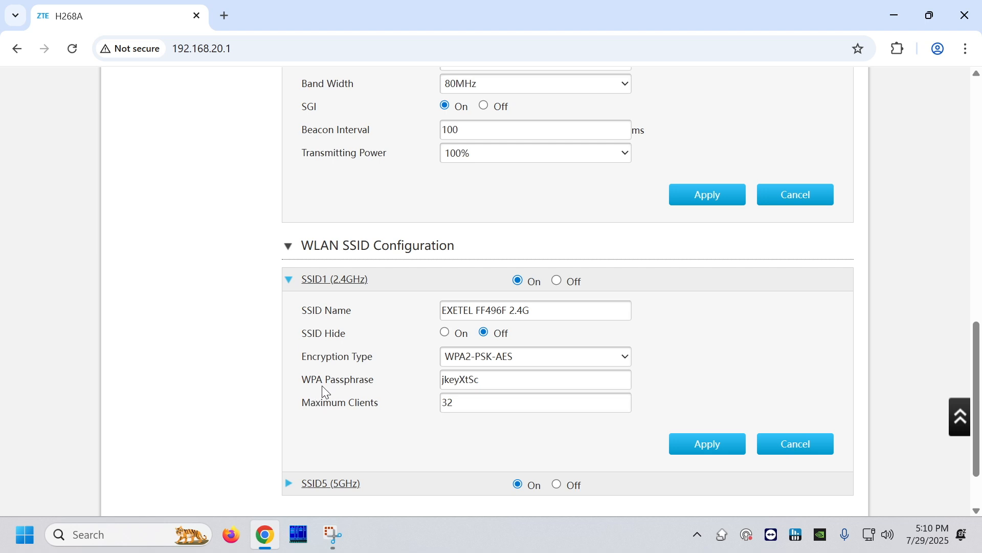
{"action": "left_click_drag", "start_coordinate": [548, 309], "coordinate": [285, 327]}
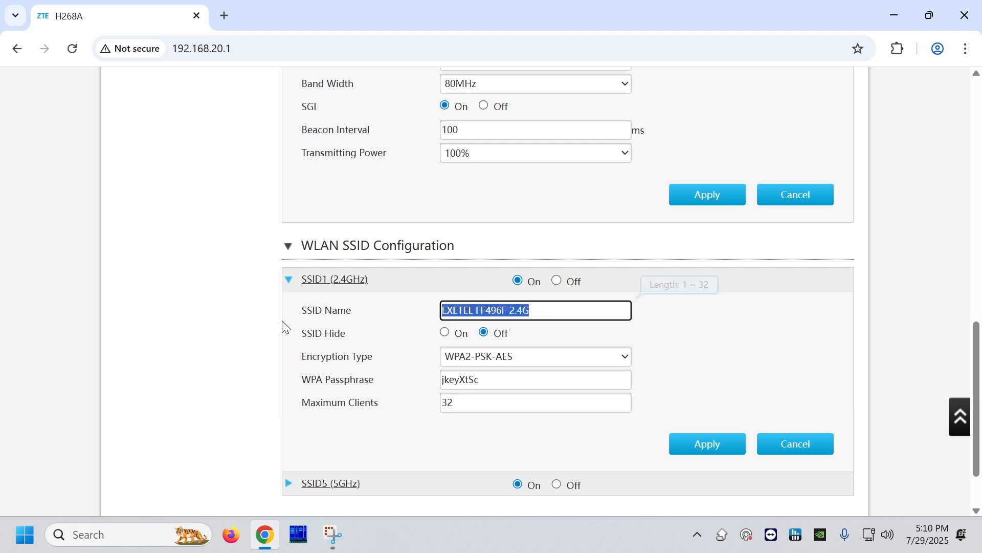
{"action": "type", "text": "New W"}
{"action": "left_click", "coordinate": [338, 333]}
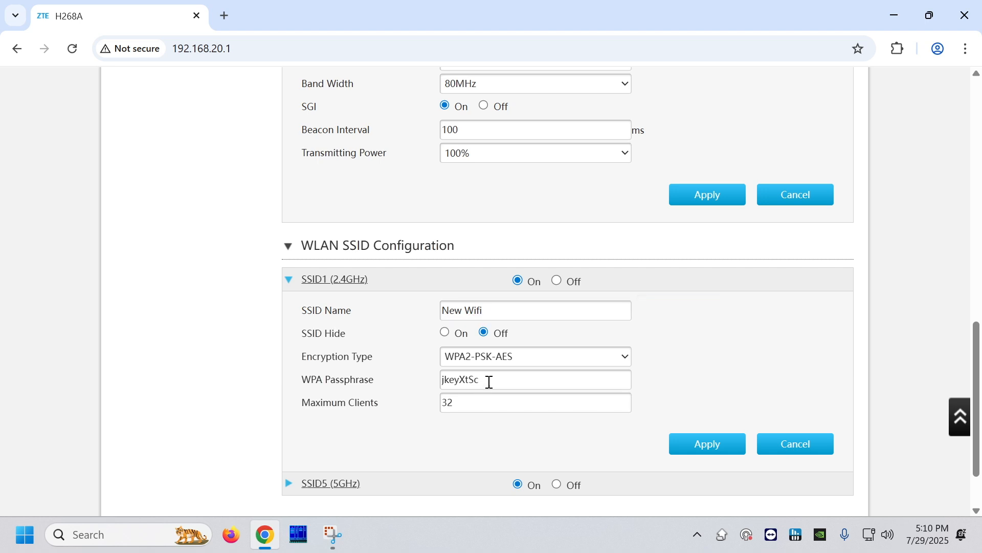
- Replace the WPA passphrase of SSID1 (2.4GHz) with a new Wi-Fi password and apply the settings
{"action": "left_click_drag", "start_coordinate": [490, 384], "coordinate": [409, 383]}
{"action": "type", "text": "New P"}
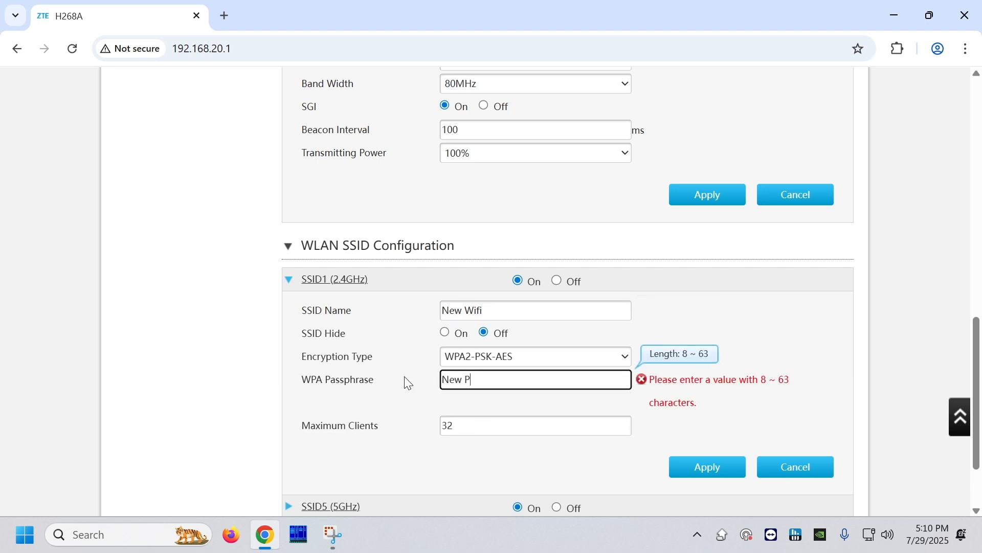
{"action": "type", "text": "assw0rd!"}
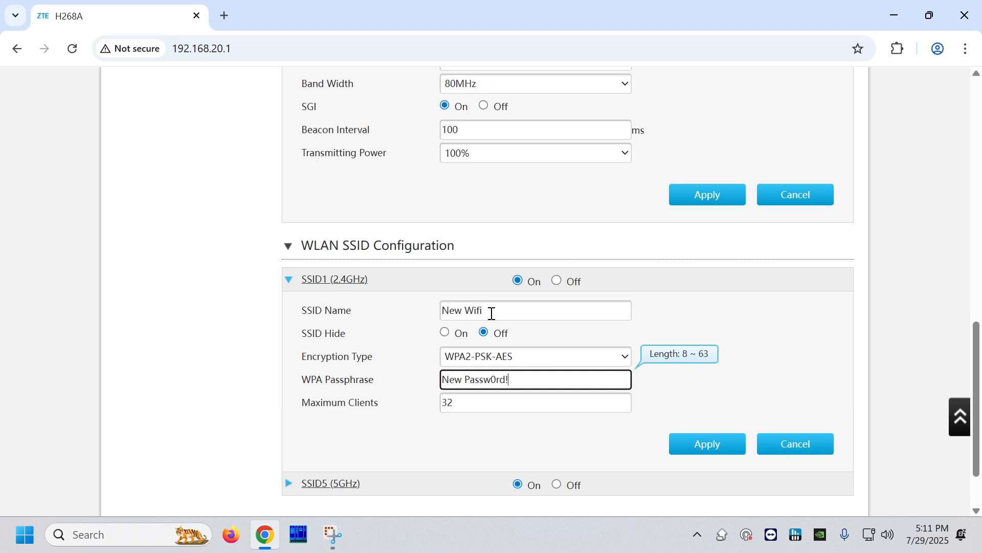
{"action": "left_click_drag", "start_coordinate": [489, 311], "coordinate": [404, 309]}
{"action": "left_click", "coordinate": [535, 382]}
{"action": "left_click_drag", "start_coordinate": [550, 382], "coordinate": [368, 413]}
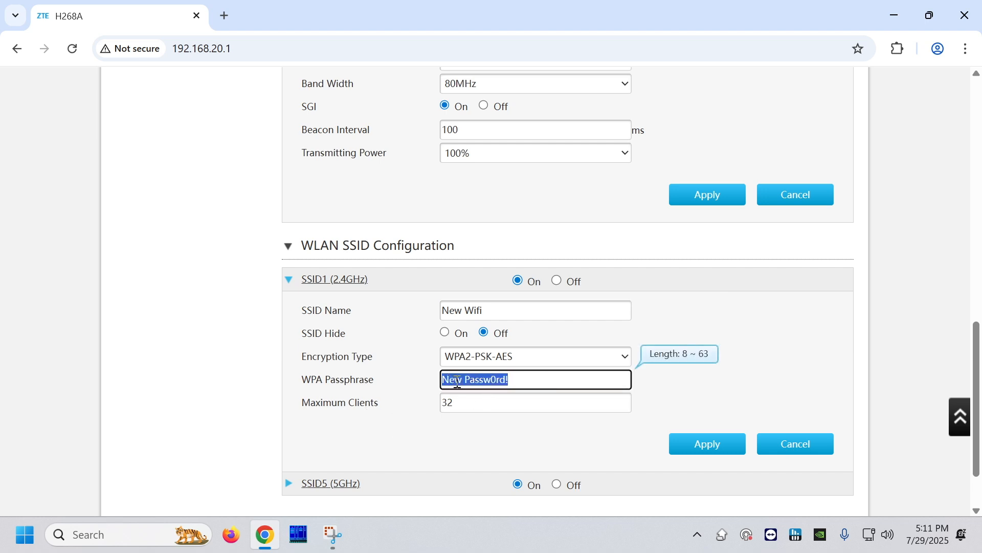
{"action": "left_click", "coordinate": [518, 379]}
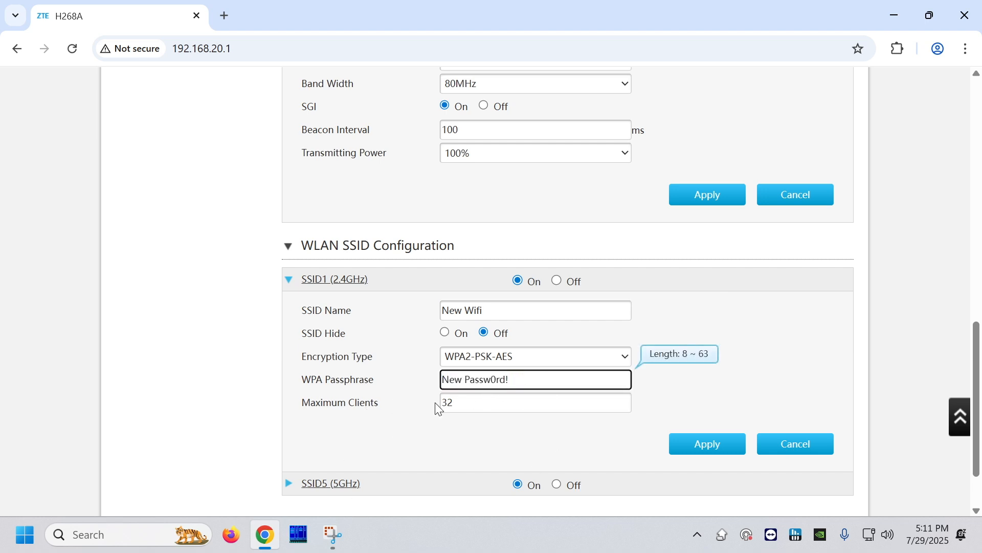
{"action": "left_click", "coordinate": [692, 449]}
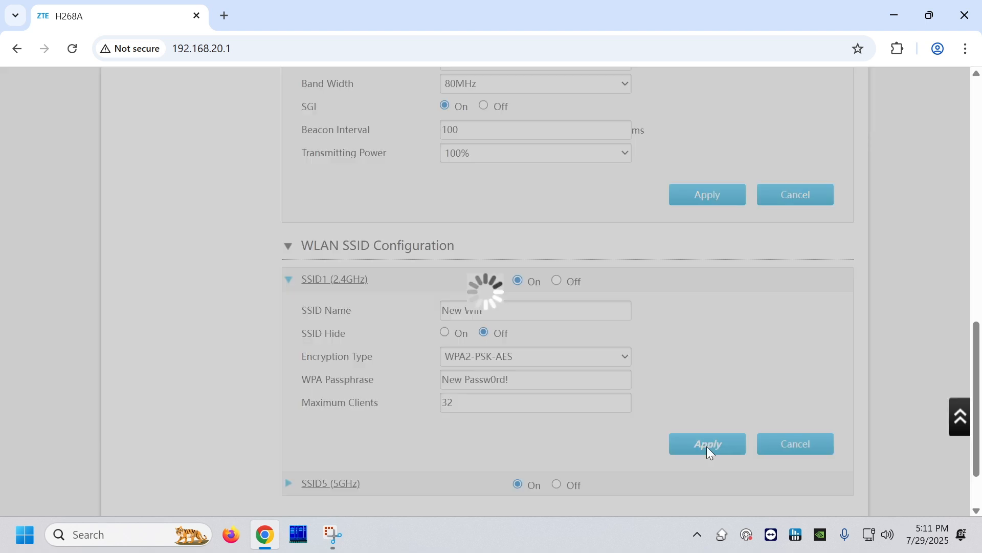
- Open the SSID5 (5GHz) network's settings in the WLAN SSID configuration
{"action": "scroll", "coordinate": [513, 387], "scroll_direction": "down", "scroll_amount": 1}
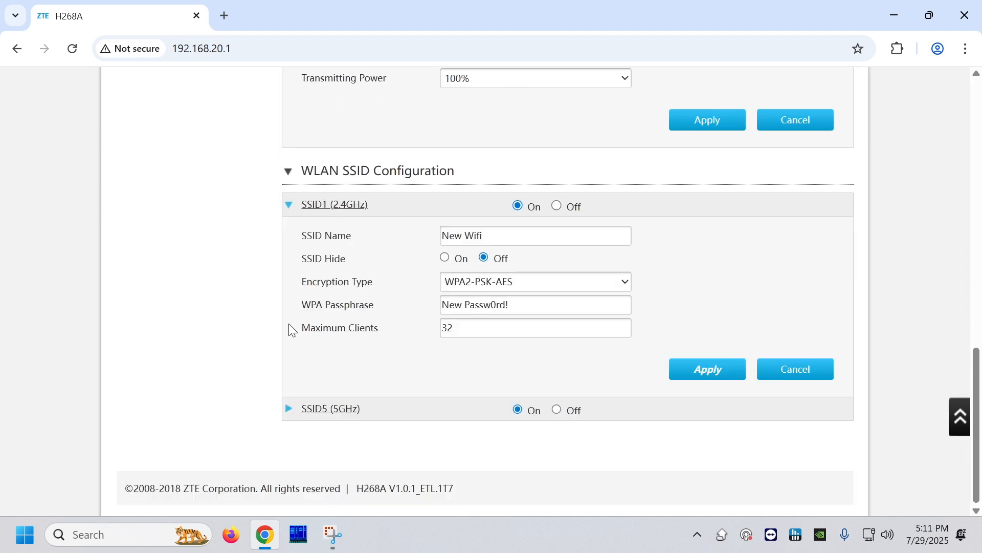
{"action": "left_click", "coordinate": [334, 413]}
{"action": "scroll", "coordinate": [337, 420], "scroll_direction": "down", "scroll_amount": 1}
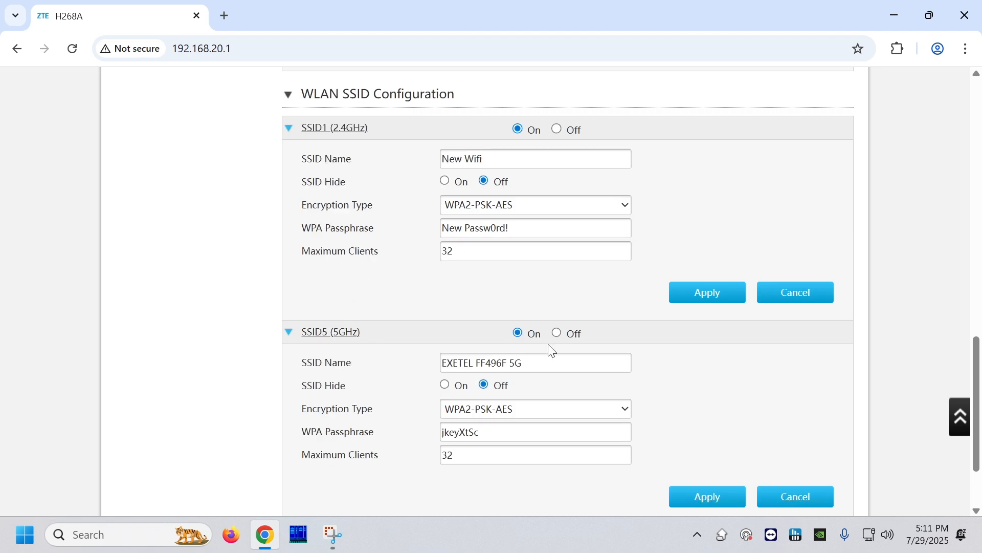